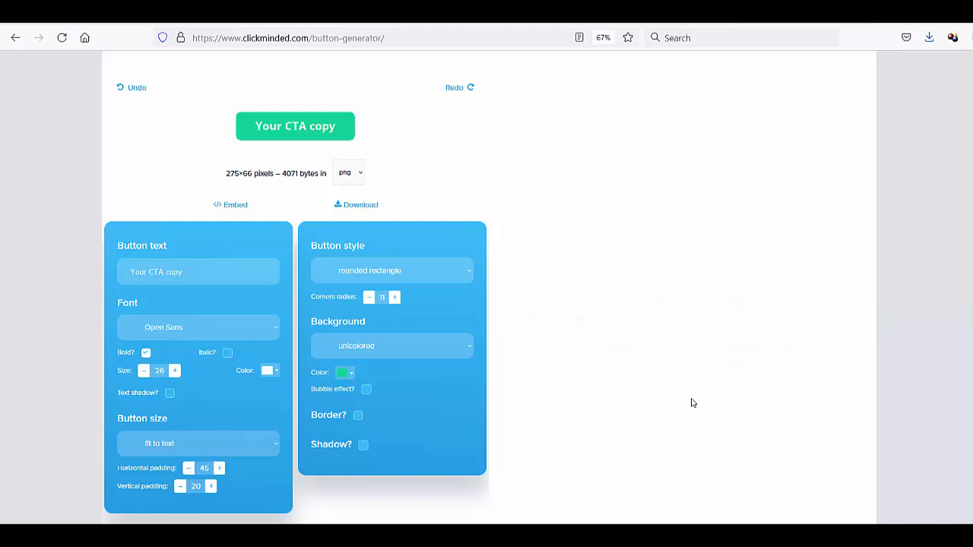
Step: Replace the button text with "Week 1 Module", and undo and redo the text change
click(203, 274)
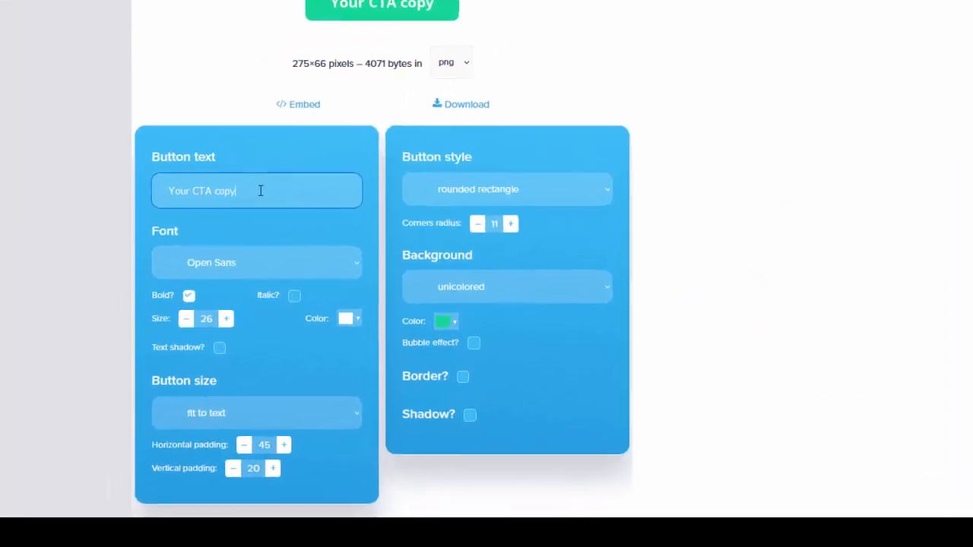
drag(280, 137, 184, 132)
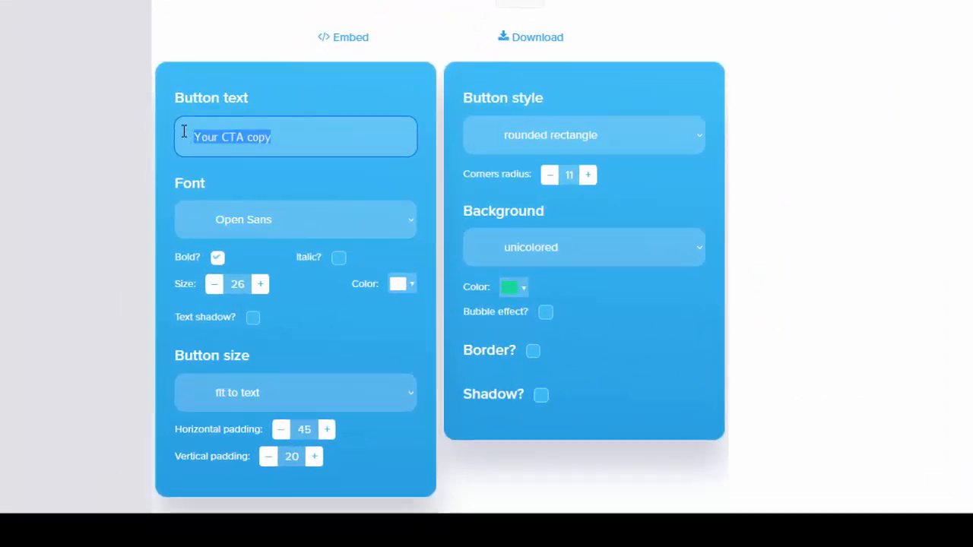
text(Week 1 )
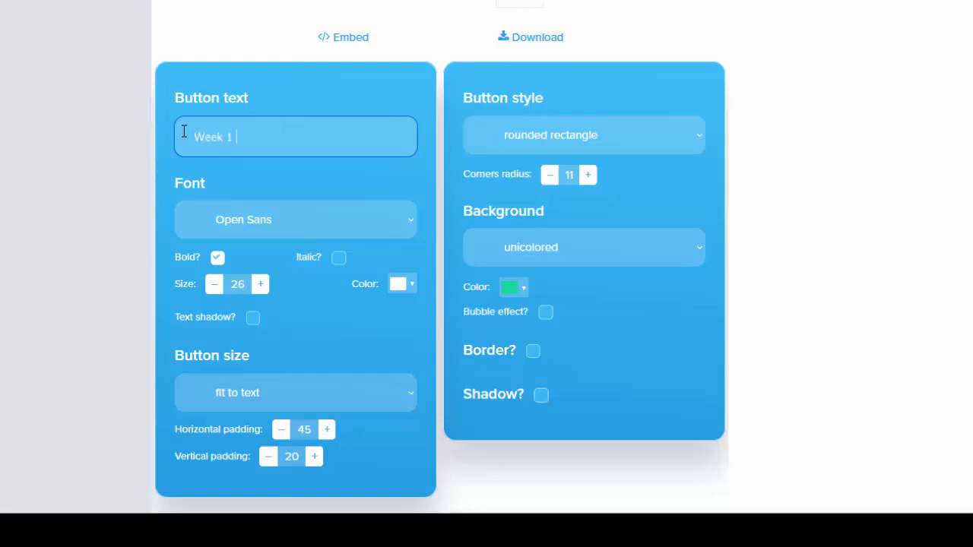
text(Module)
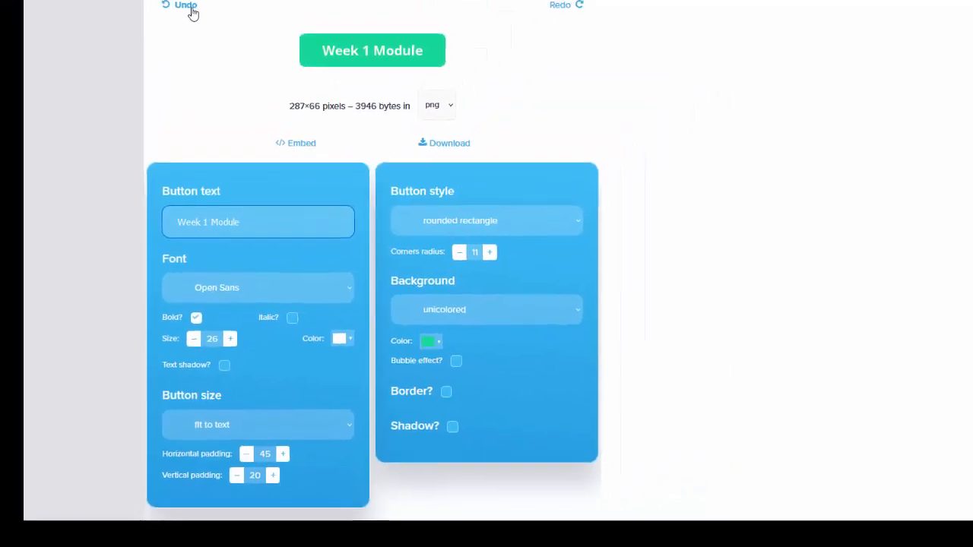
click(189, 35)
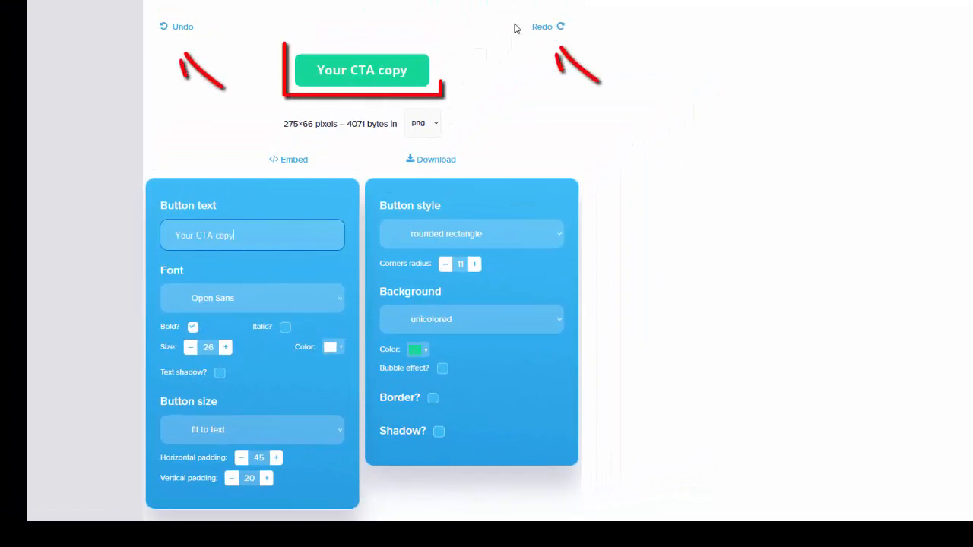
click(542, 28)
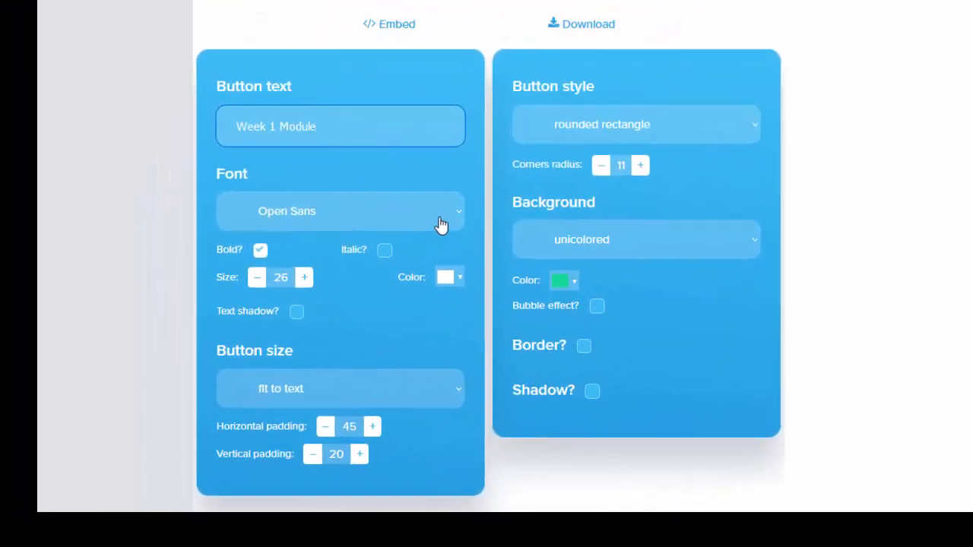
Step: Set the button text font to Calibri, and turn italic on and back off
click(441, 220)
scroll(372, 76, down, 1)
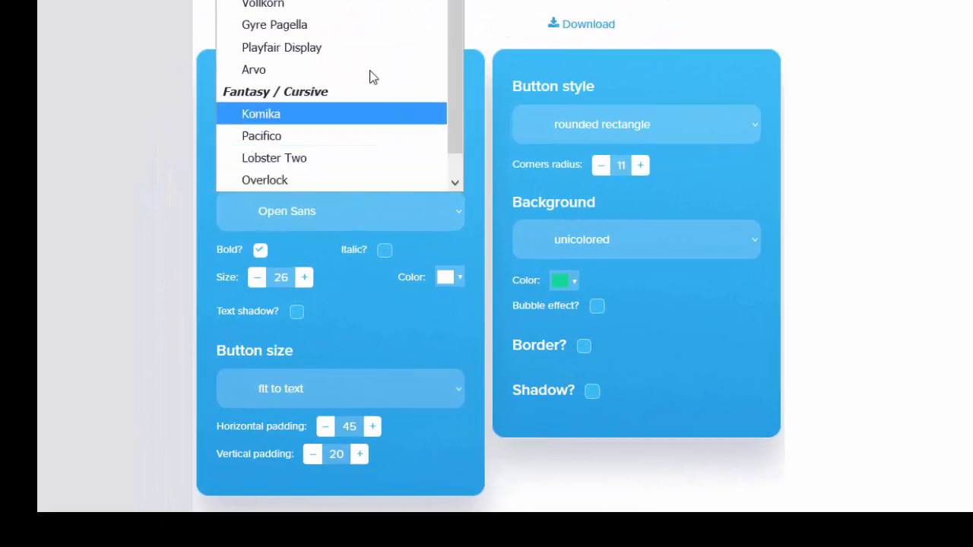
click(345, 139)
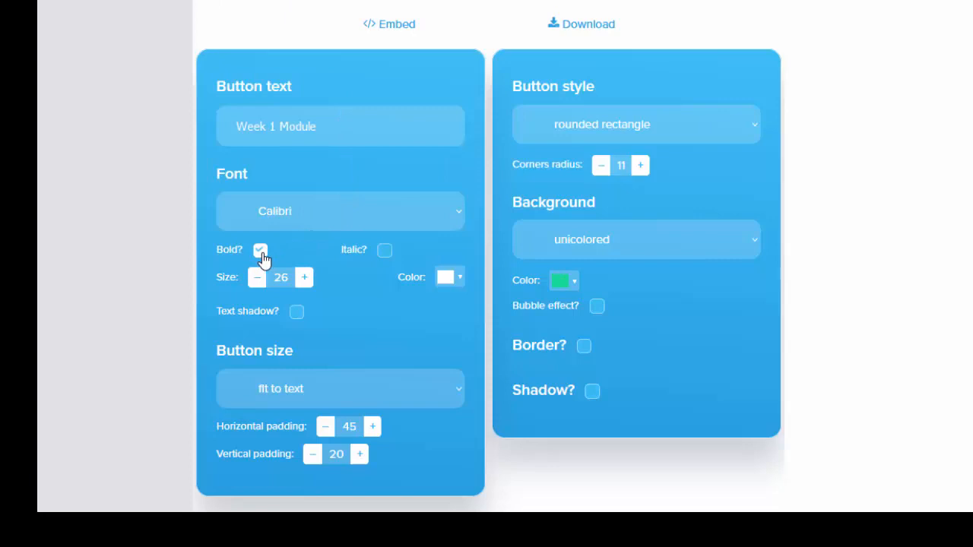
click(385, 251)
click(385, 250)
Step: Format the button text at size 27 in magenta (#ff00ff) with a text shadow
click(304, 277)
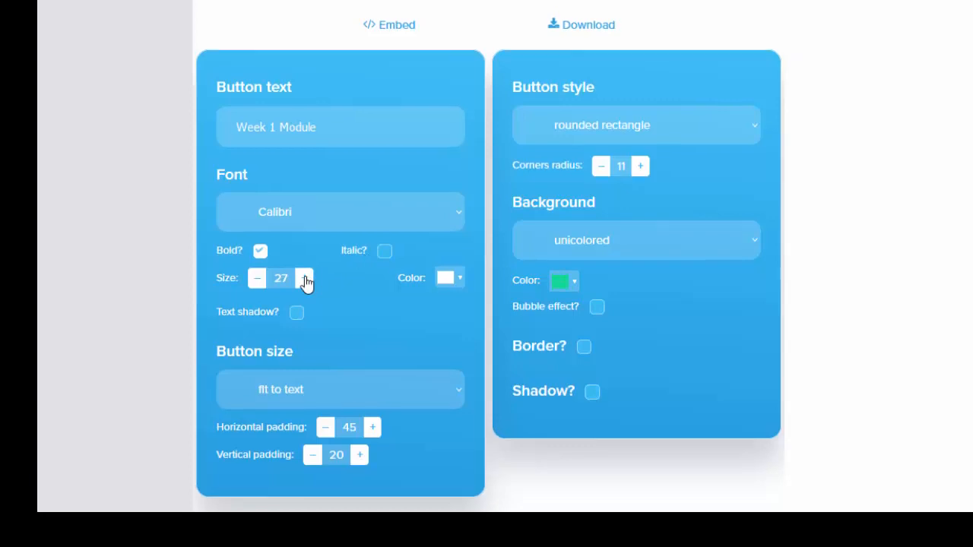
click(450, 278)
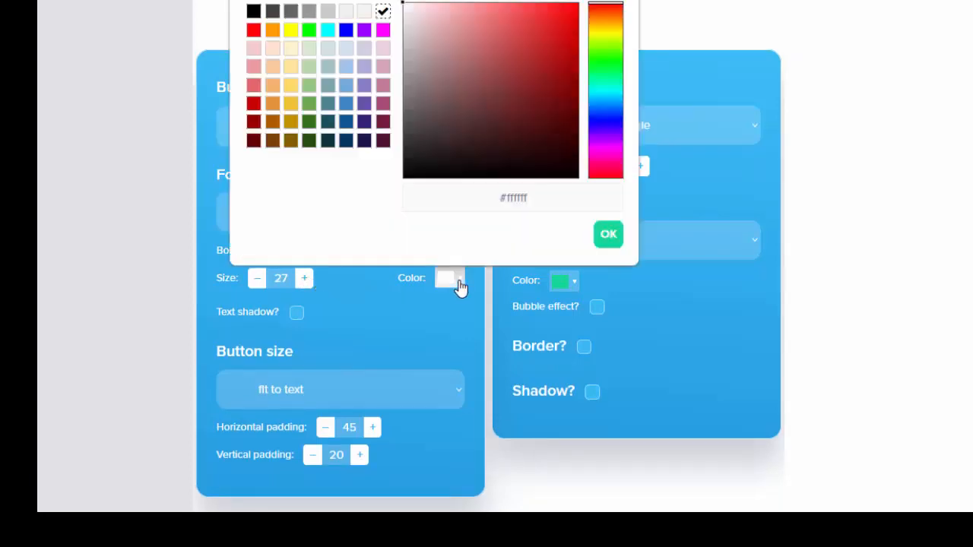
click(384, 32)
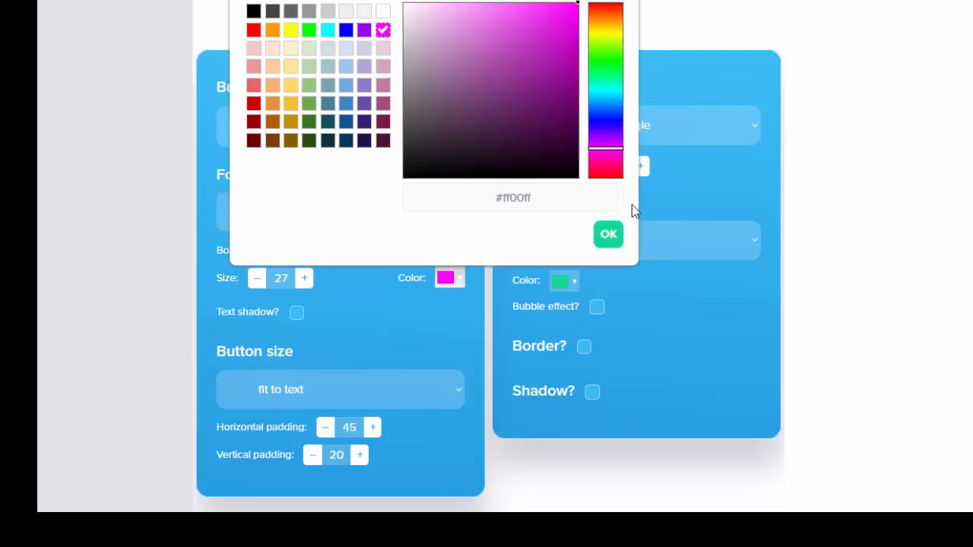
click(610, 235)
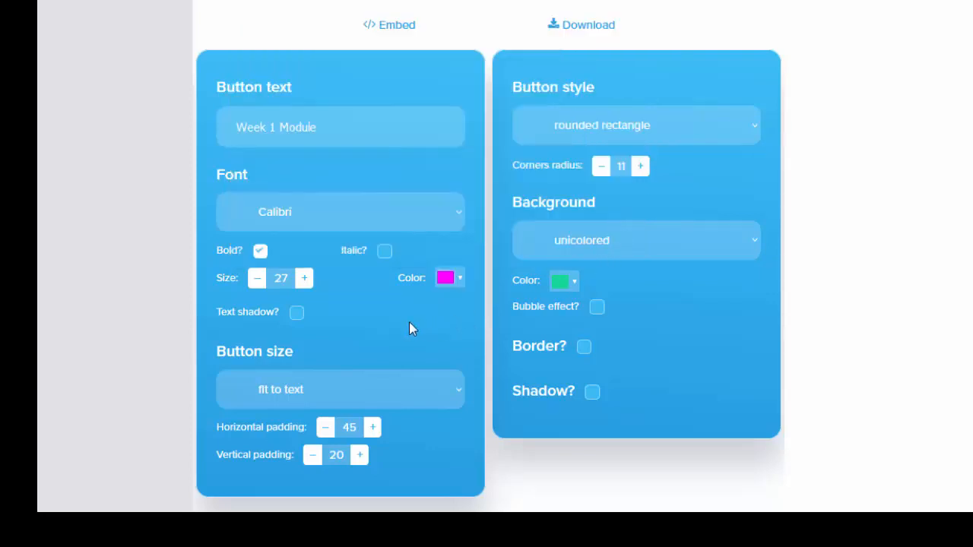
click(295, 314)
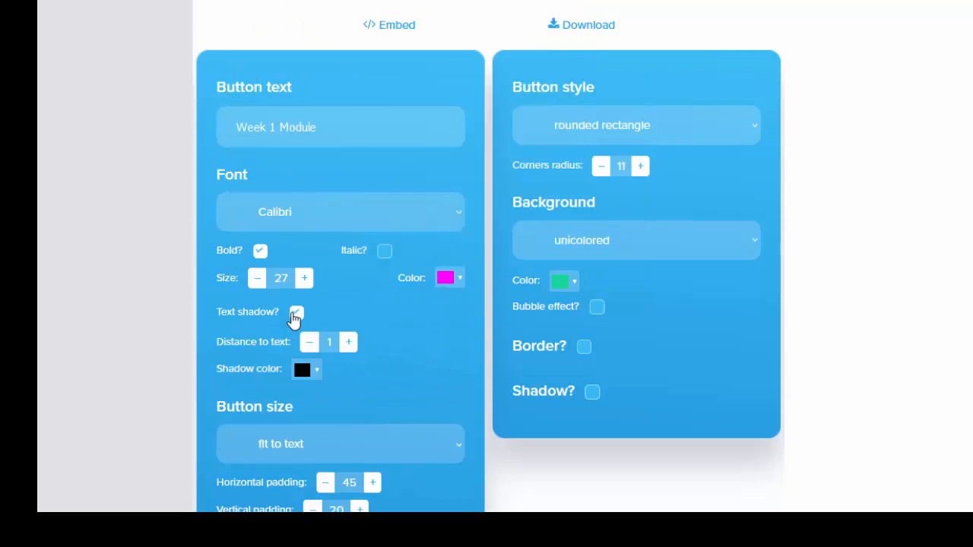
Step: Try the fixed button size and return it to fit to text
scroll(413, 326, down, 1)
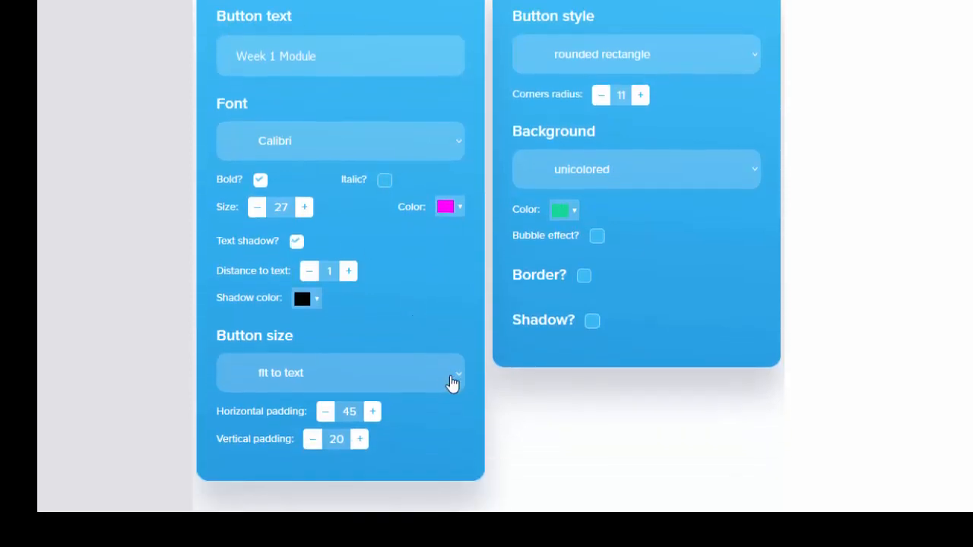
click(452, 384)
click(448, 429)
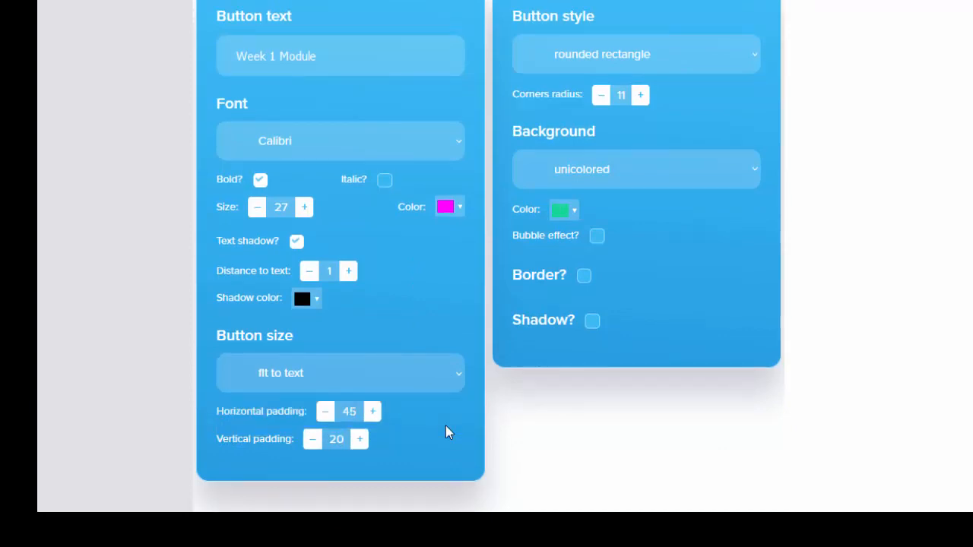
click(447, 386)
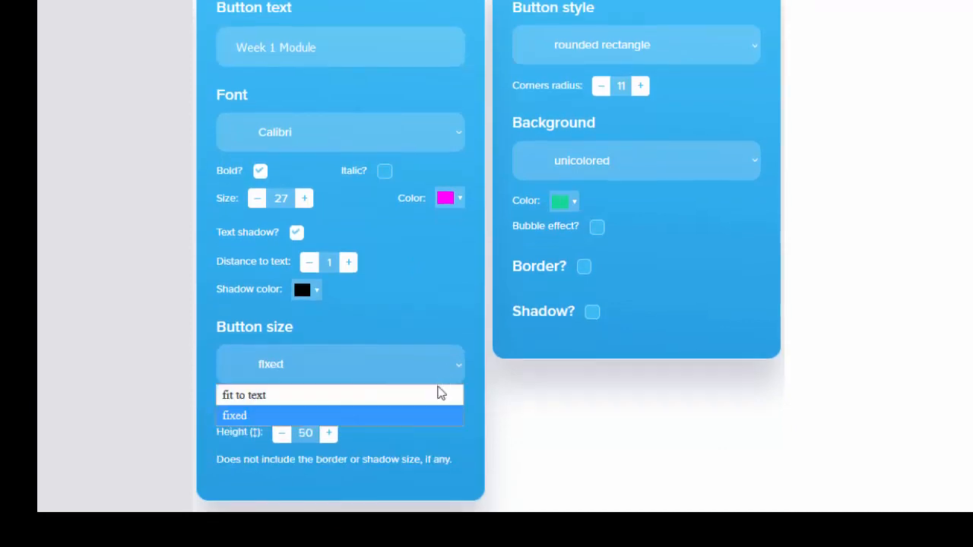
click(435, 396)
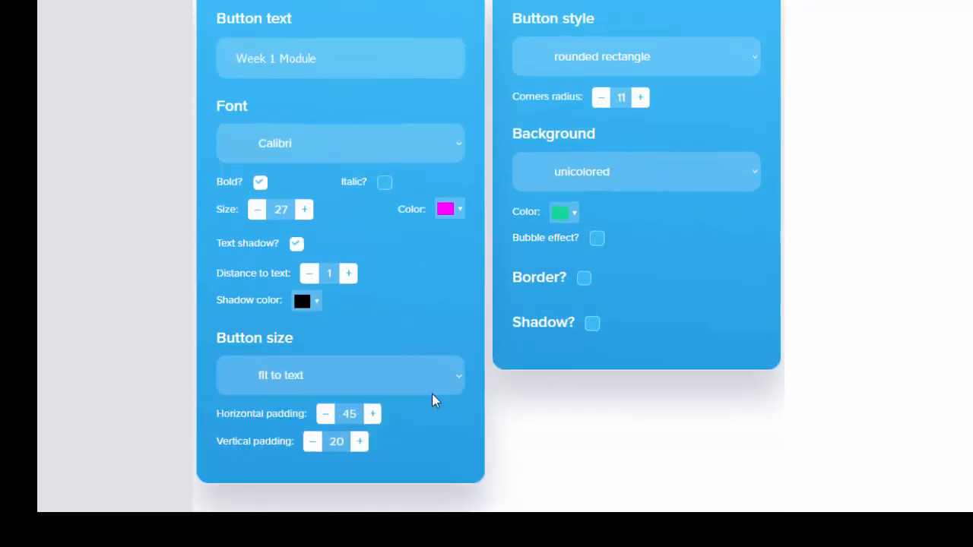
Step: Adjust the button's horizontal padding to 44
click(322, 420)
click(322, 421)
click(372, 415)
click(372, 416)
Step: Try a vertical padding of 22 and return it to 20
click(360, 443)
click(359, 443)
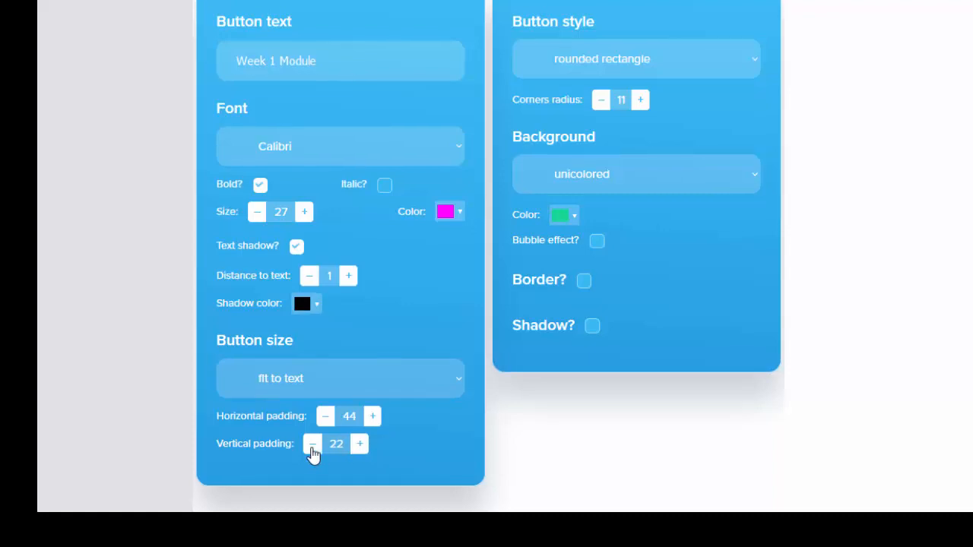
click(312, 447)
click(311, 449)
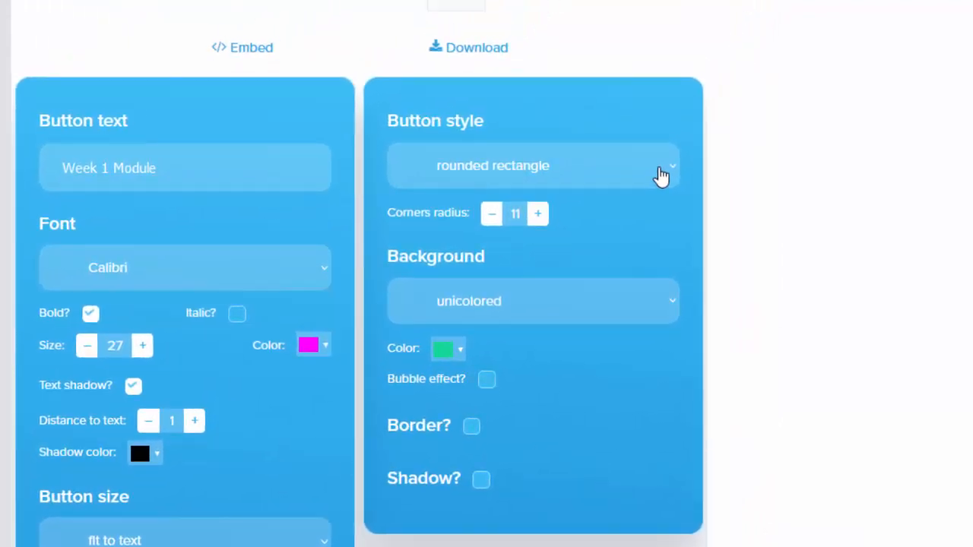
Step: Try the fully curved sides button style and switch back to rounded rectangle
click(662, 175)
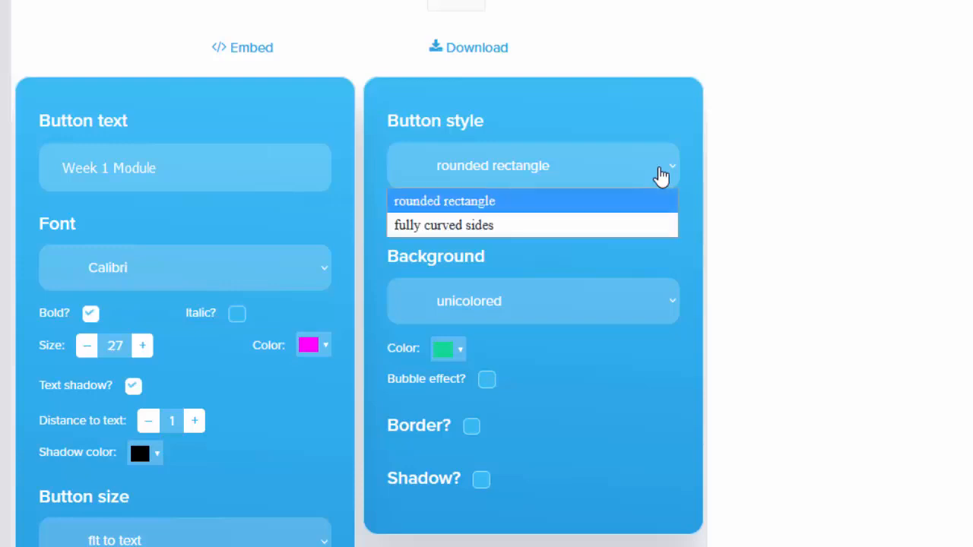
click(648, 223)
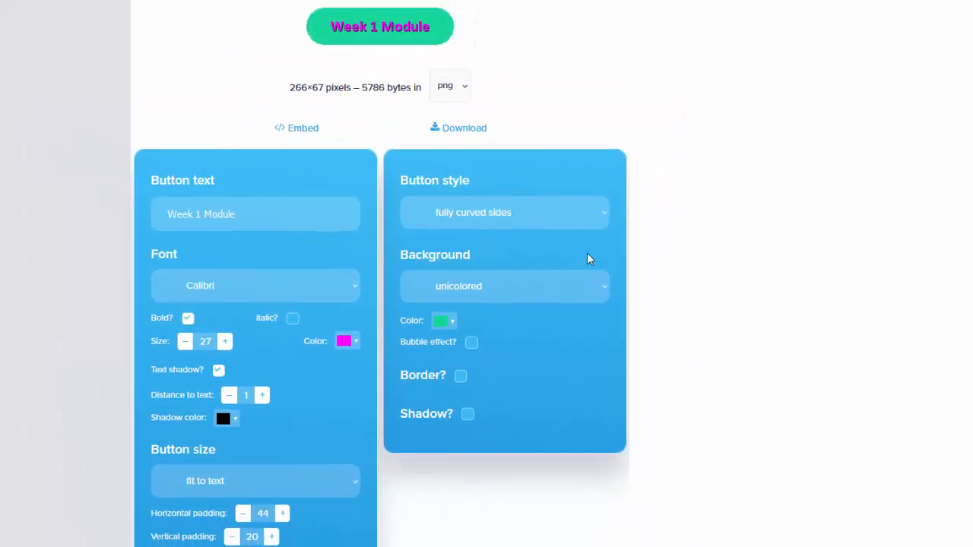
click(581, 222)
click(576, 237)
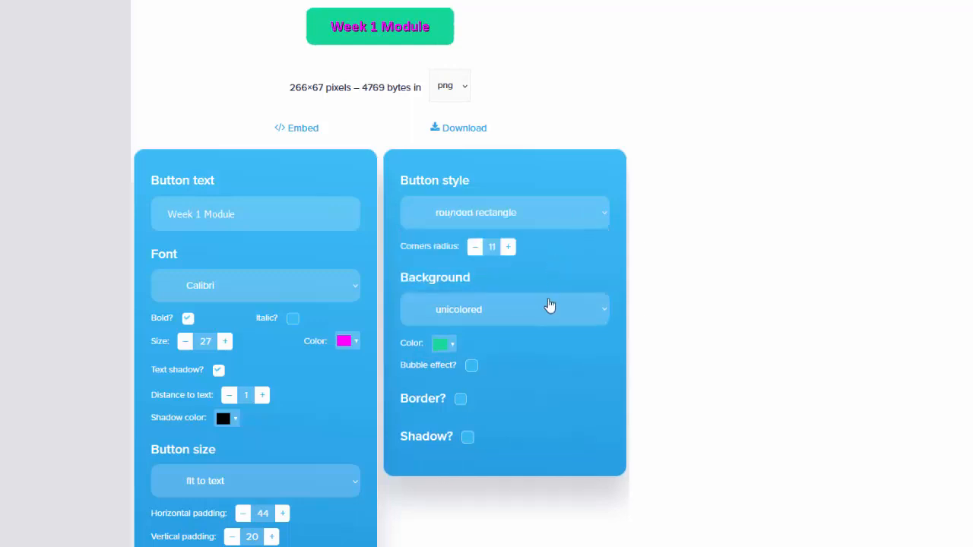
Step: Try the bicolored, simple gradient and pyramid gradient backgrounds, and return the button background to unicolored
click(552, 322)
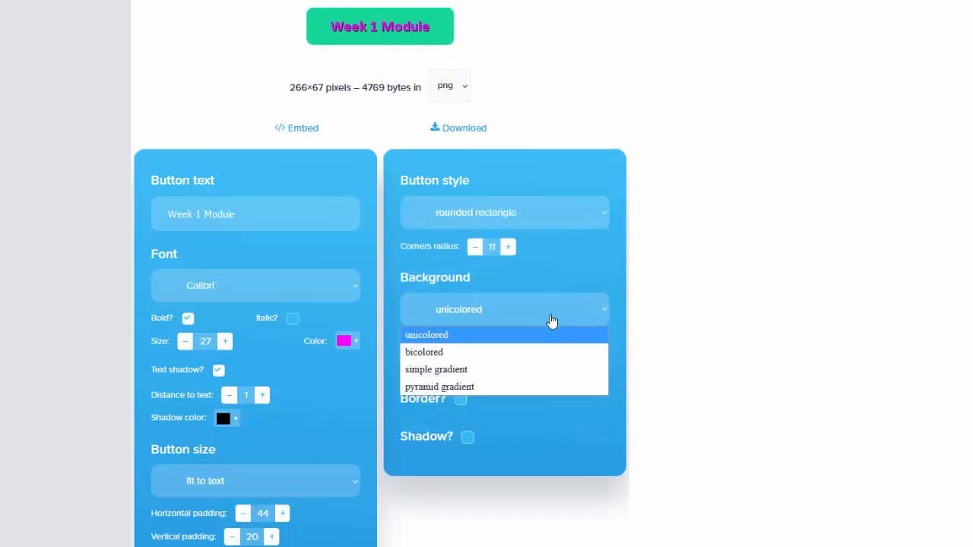
click(545, 356)
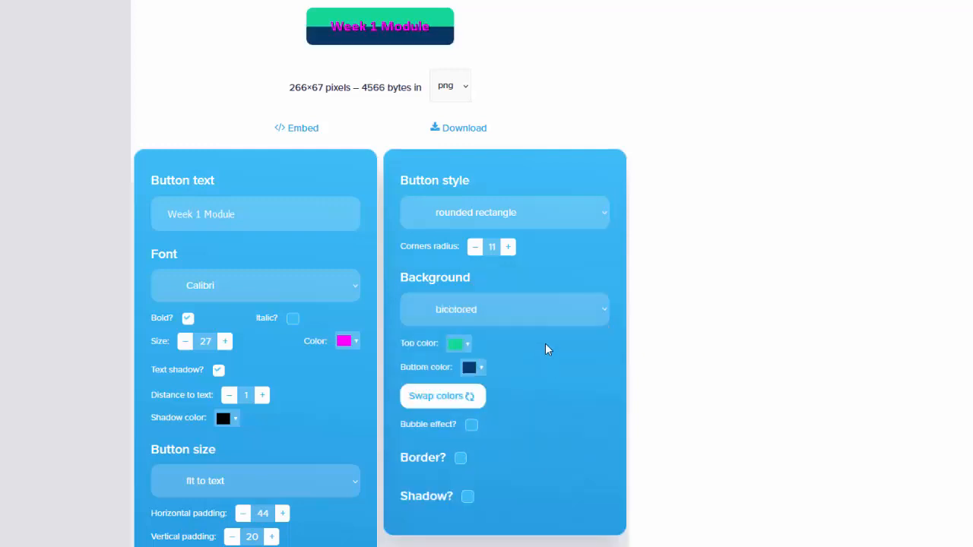
click(545, 325)
click(523, 367)
click(539, 308)
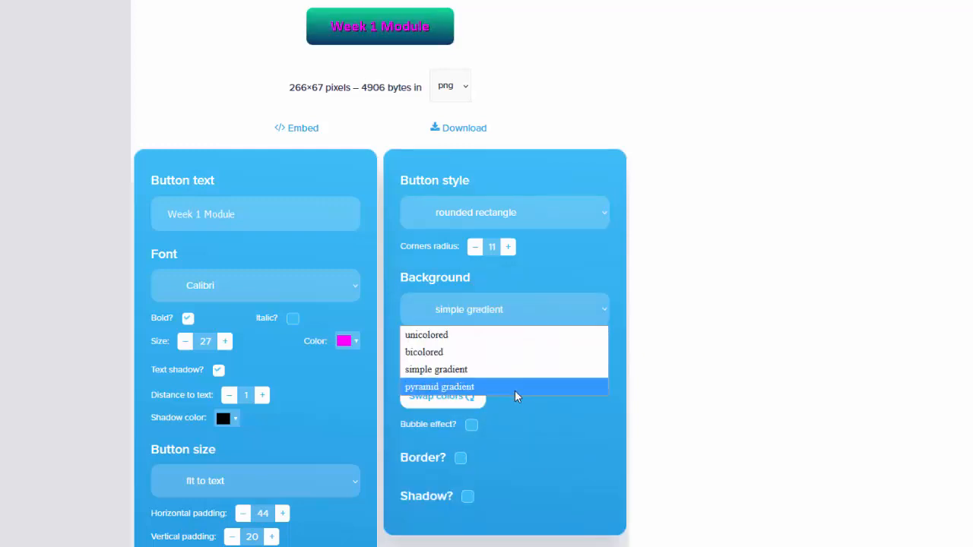
click(514, 389)
click(513, 311)
click(499, 333)
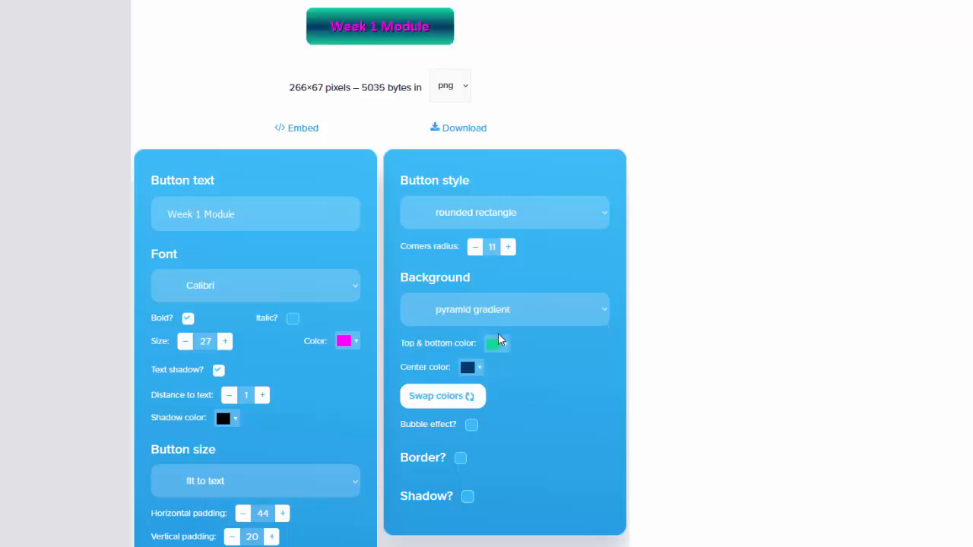
Step: Set the button's background color to the pale blue swatch in the third row of the palette
click(444, 344)
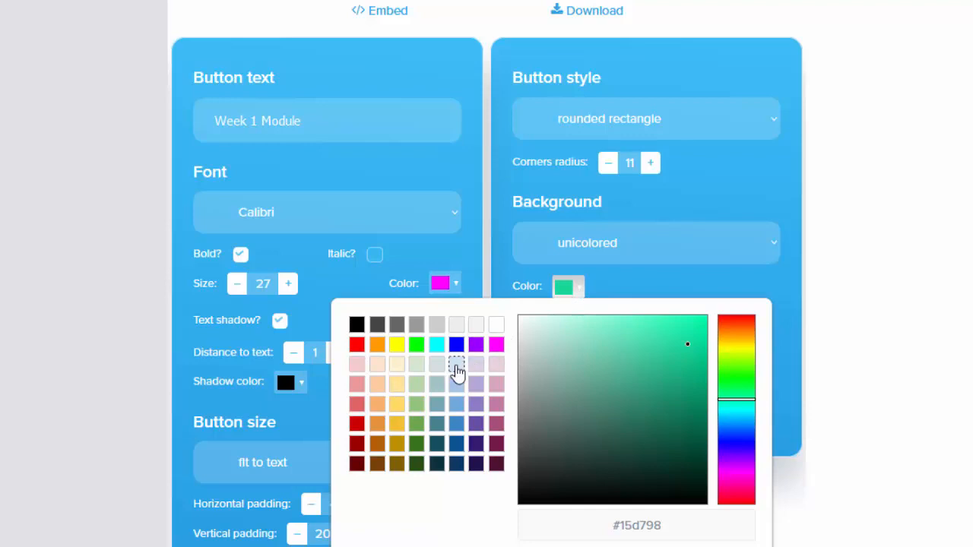
click(456, 366)
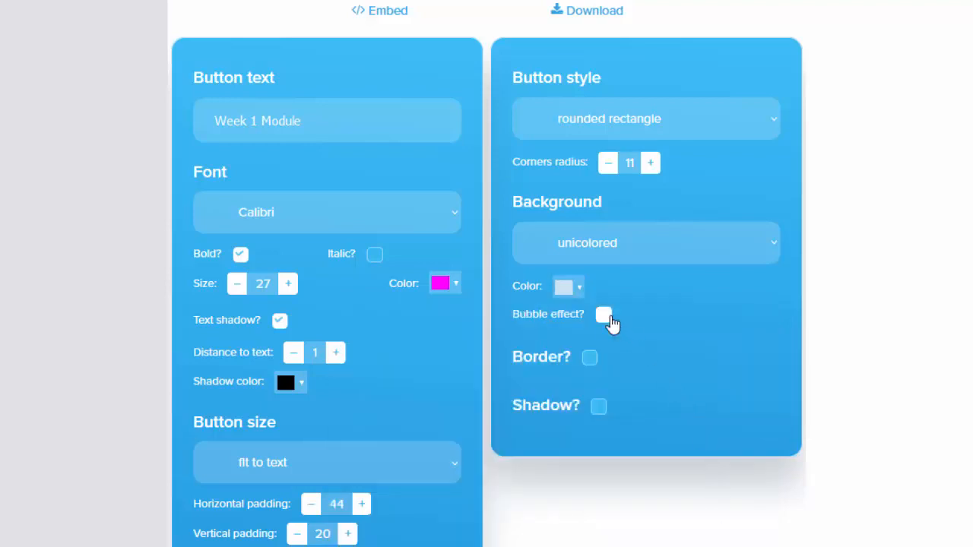
Step: Try the bubble effect, border and shadow options on the button one by one, turning each off again
click(604, 315)
click(606, 315)
click(591, 360)
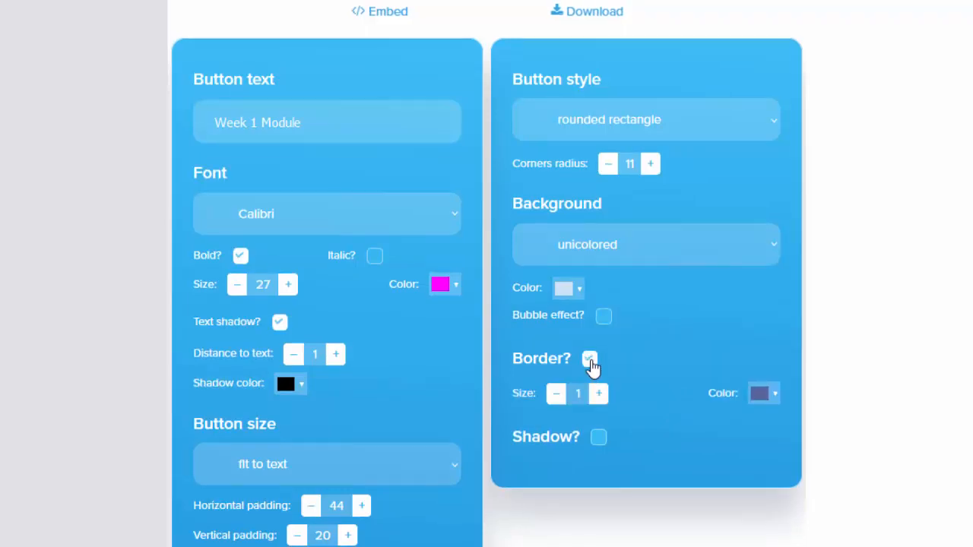
click(591, 360)
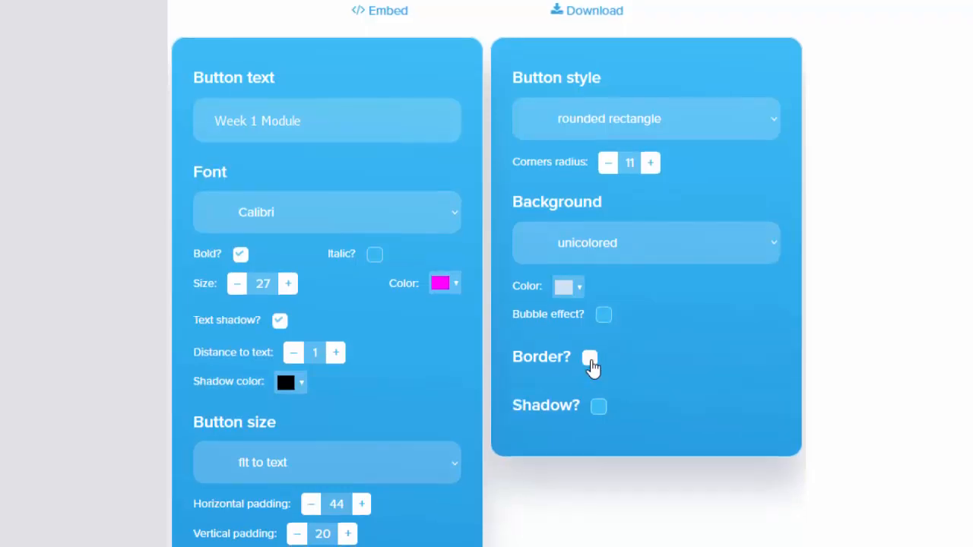
click(599, 407)
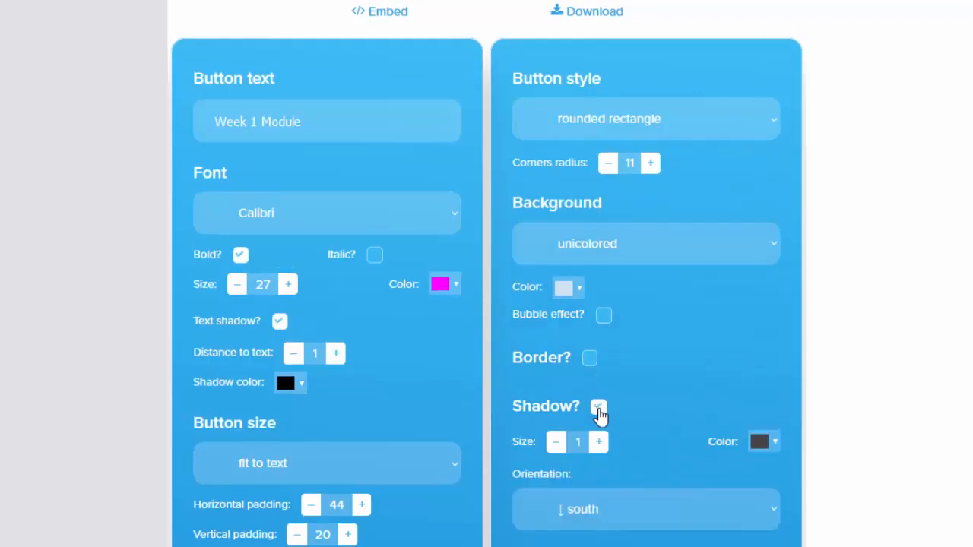
click(599, 411)
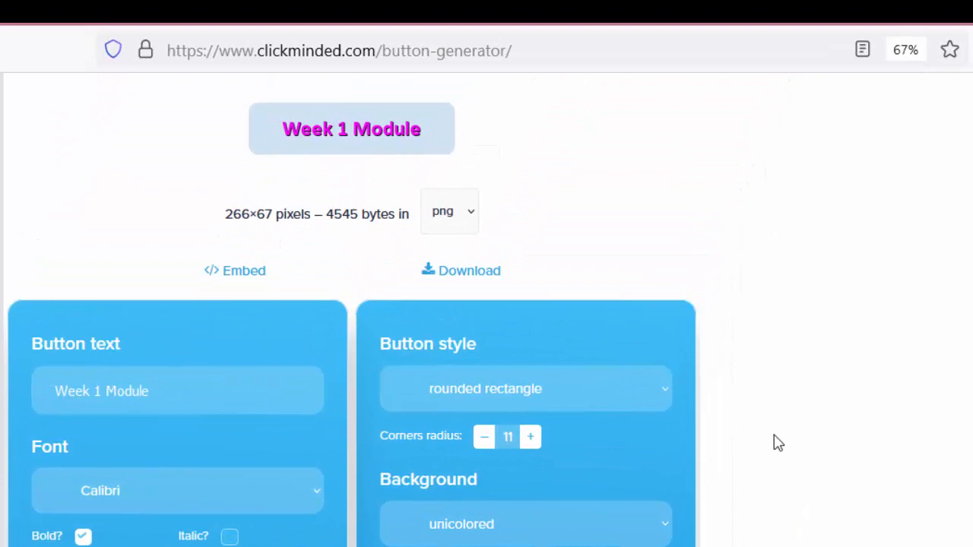
Step: Download the finished "Week 1 Module" button as a png image
click(479, 276)
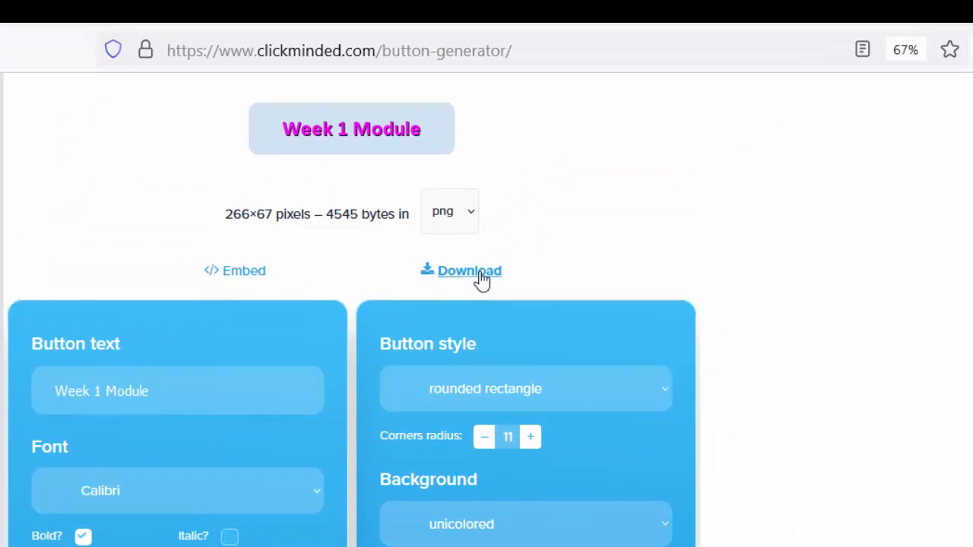